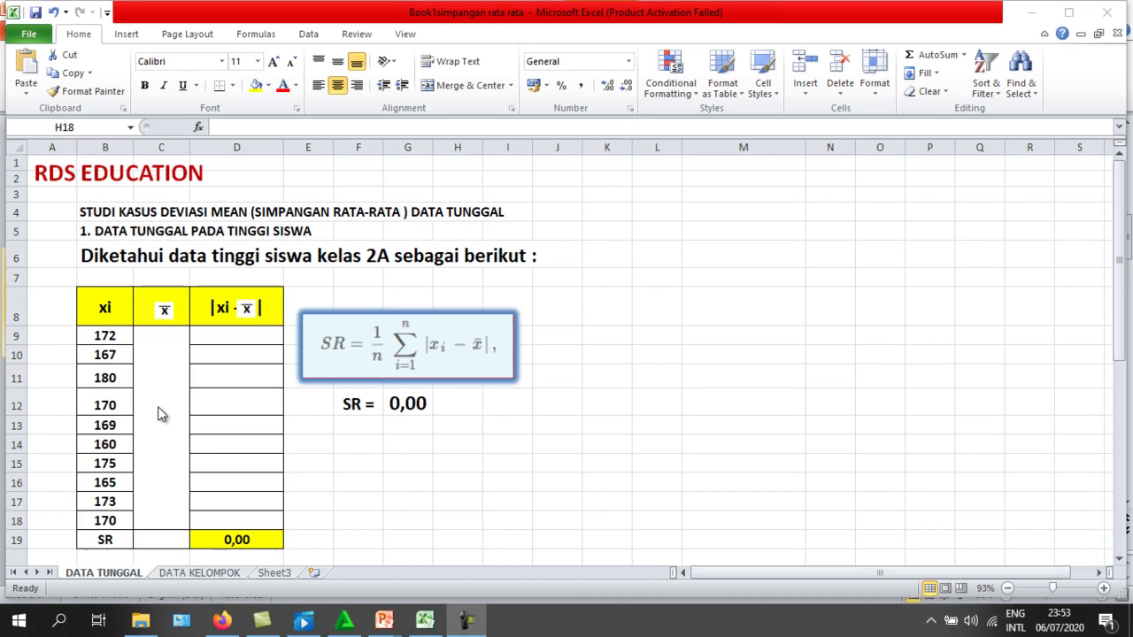
# Step: Calculate the mean of the xi heights in the merged x̄ cell C9 with =AVERAGE(B9:B18)
pyautogui.click(157, 407)
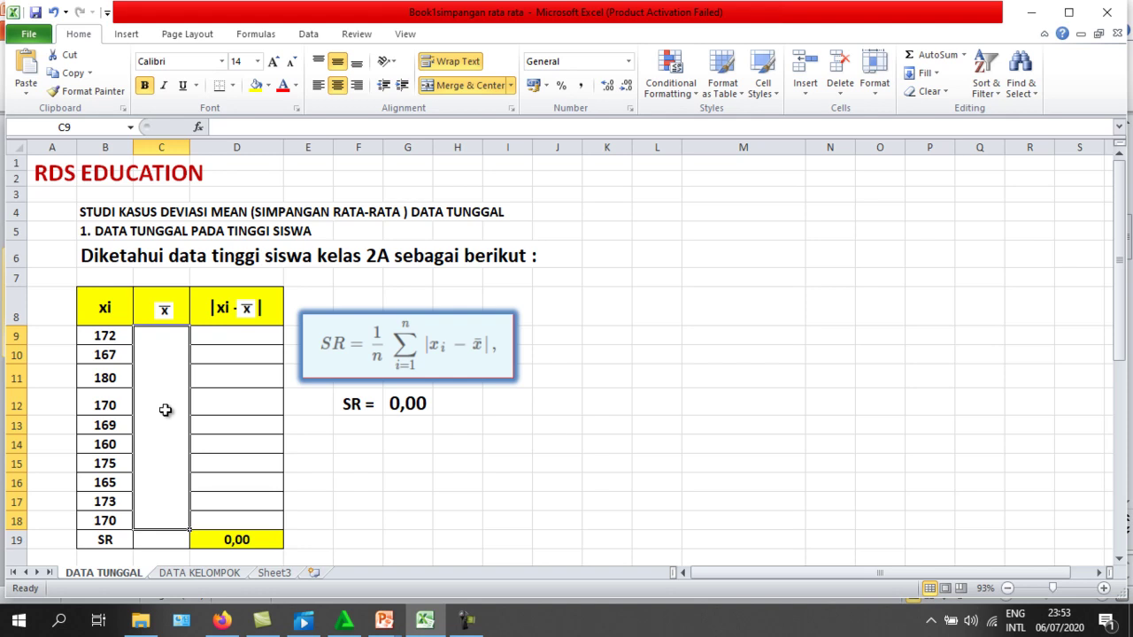
pyautogui.write('=')
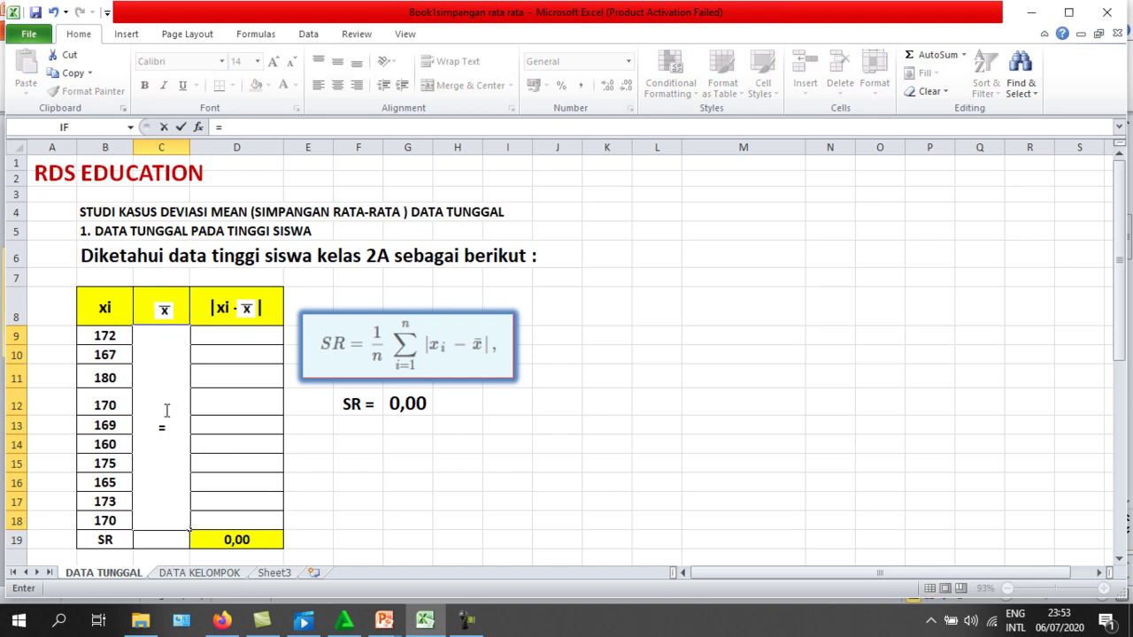
pyautogui.write('av')
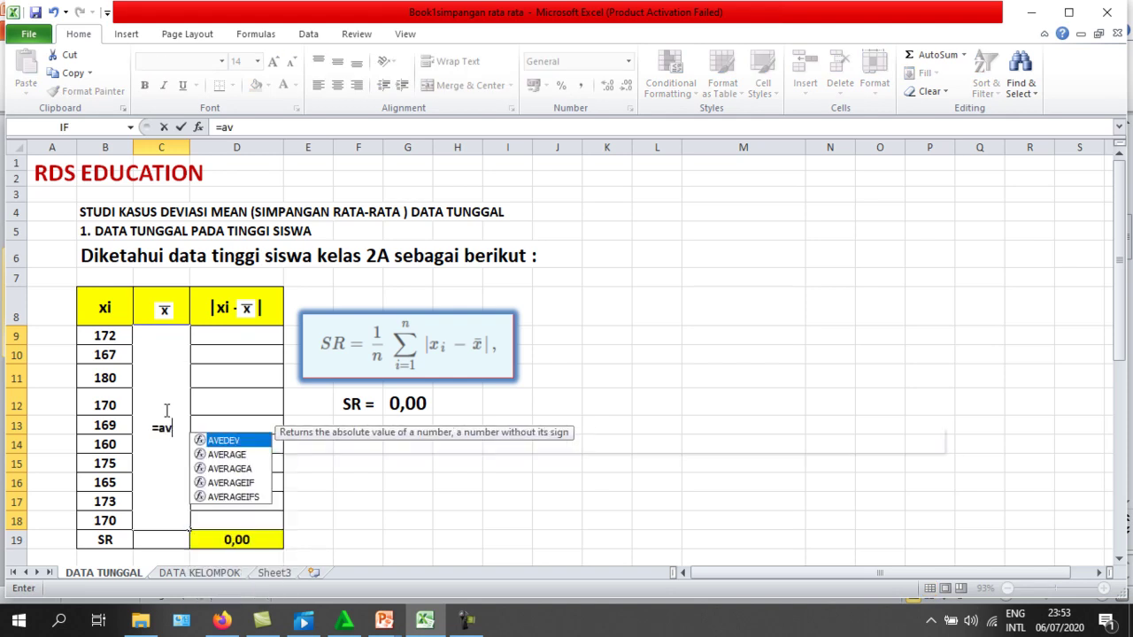
pyautogui.write('erage')
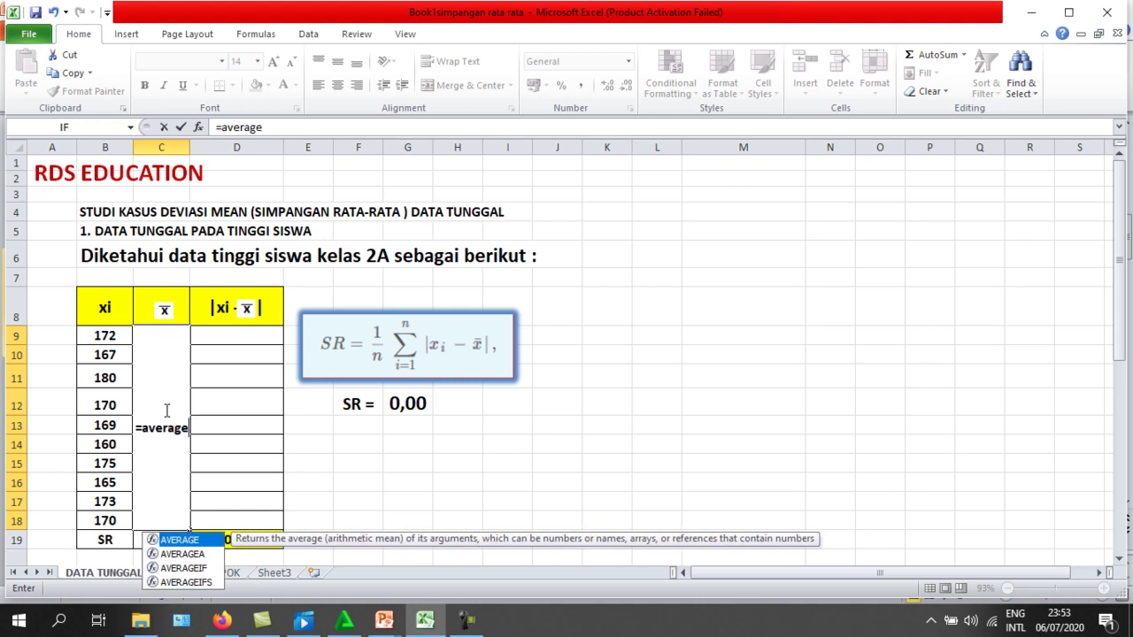
pyautogui.write('(')
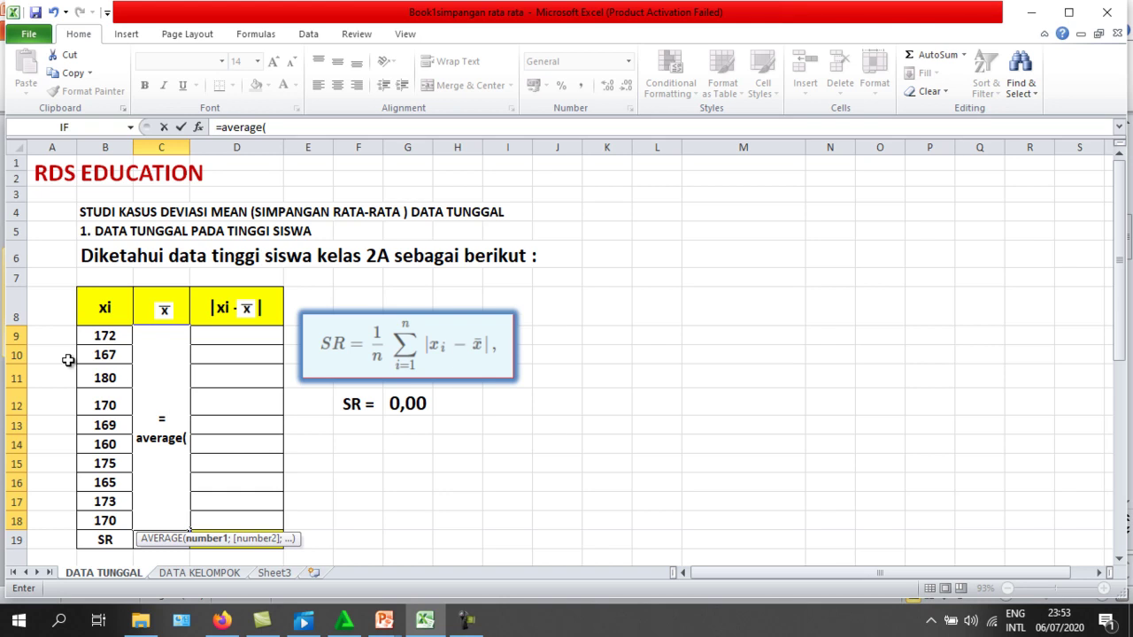
pyautogui.moveTo(101, 335); pyautogui.dragTo(106, 519)
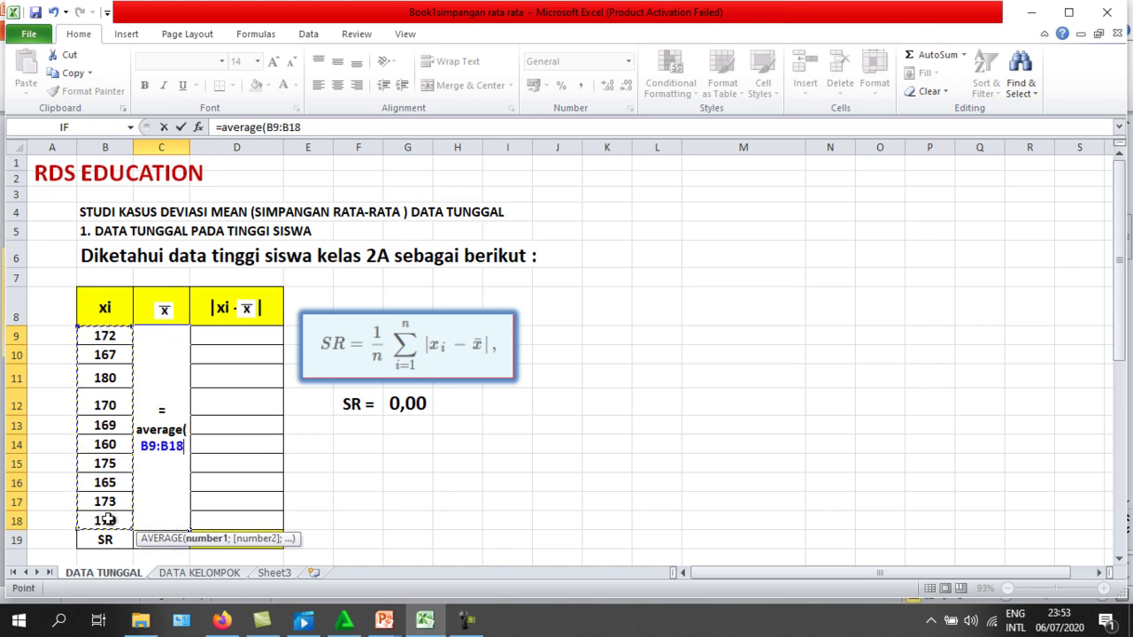
pyautogui.write(')')
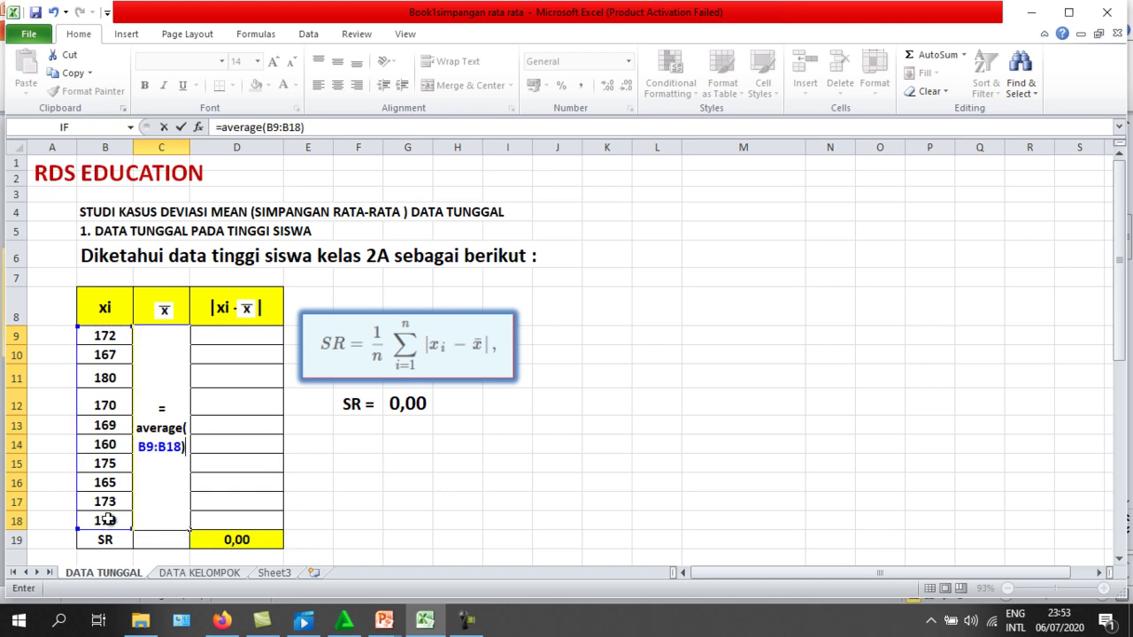
pyautogui.press('Return')
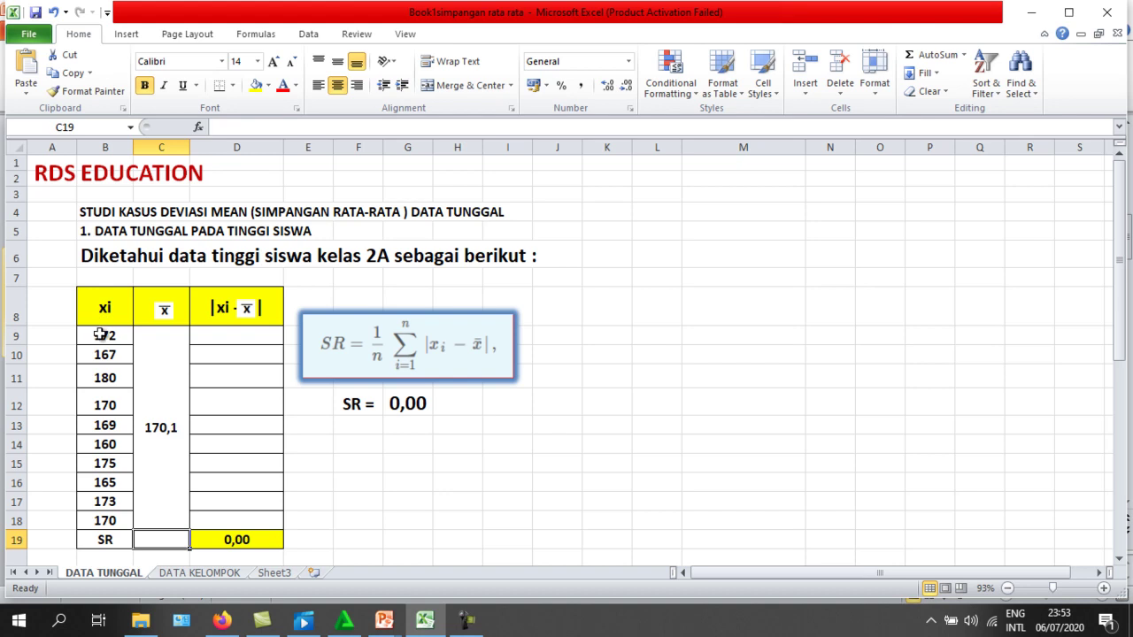
# Step: Format the mean in the merged cell C9 as a Number with 2 decimal places
pyautogui.click(152, 427)
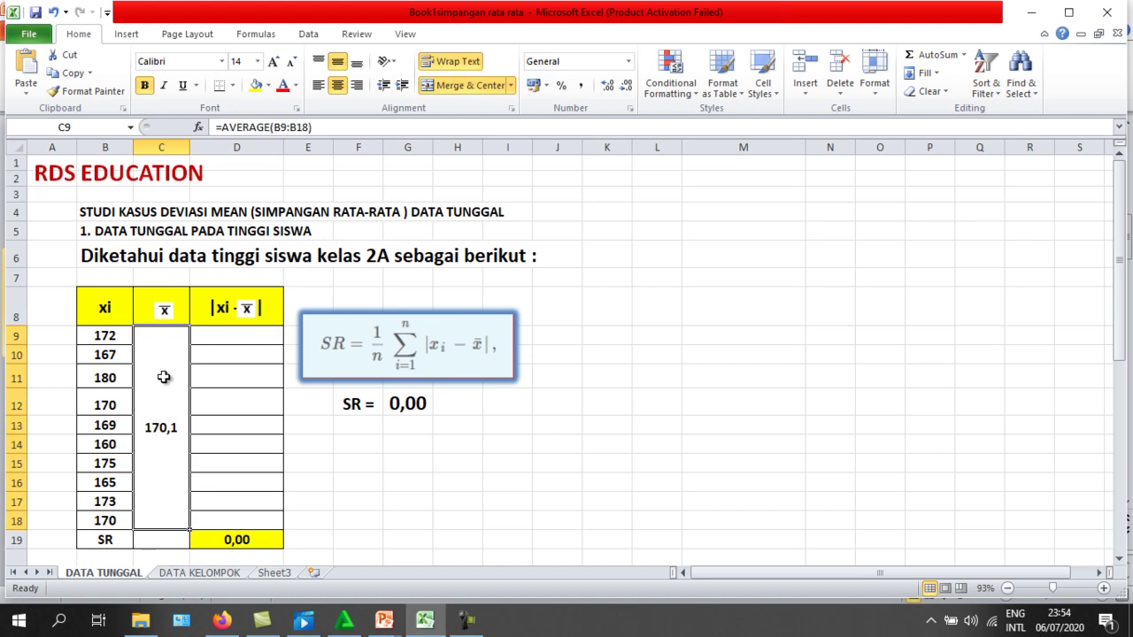
pyautogui.click(630, 107)
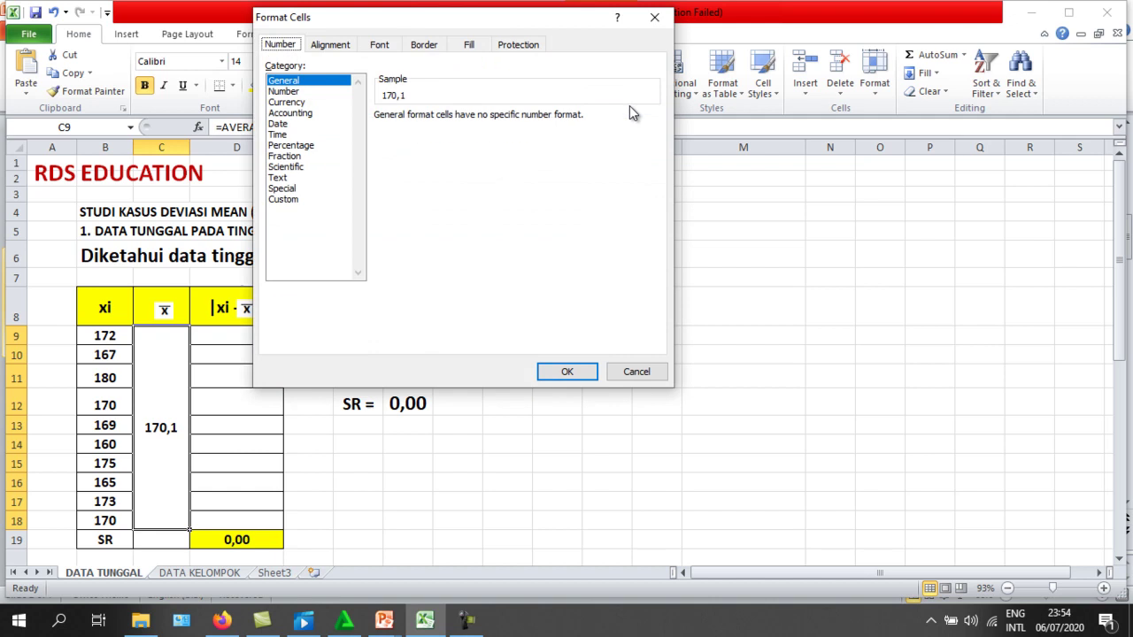
pyautogui.click(310, 92)
pyautogui.click(485, 120)
pyautogui.click(483, 113)
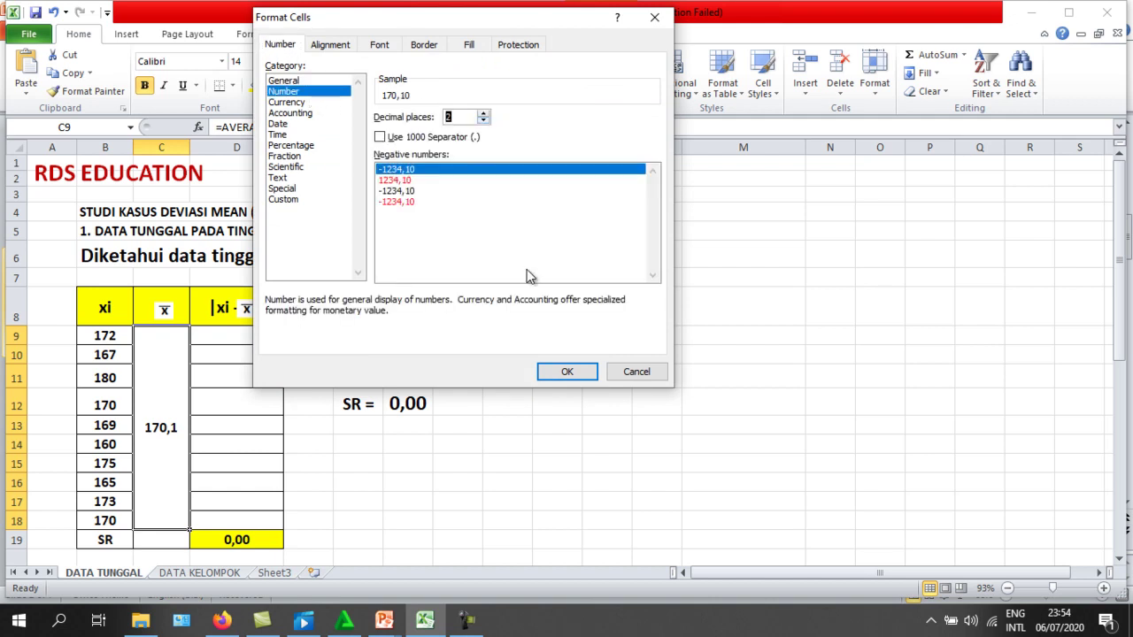
pyautogui.click(567, 372)
pyautogui.click(522, 406)
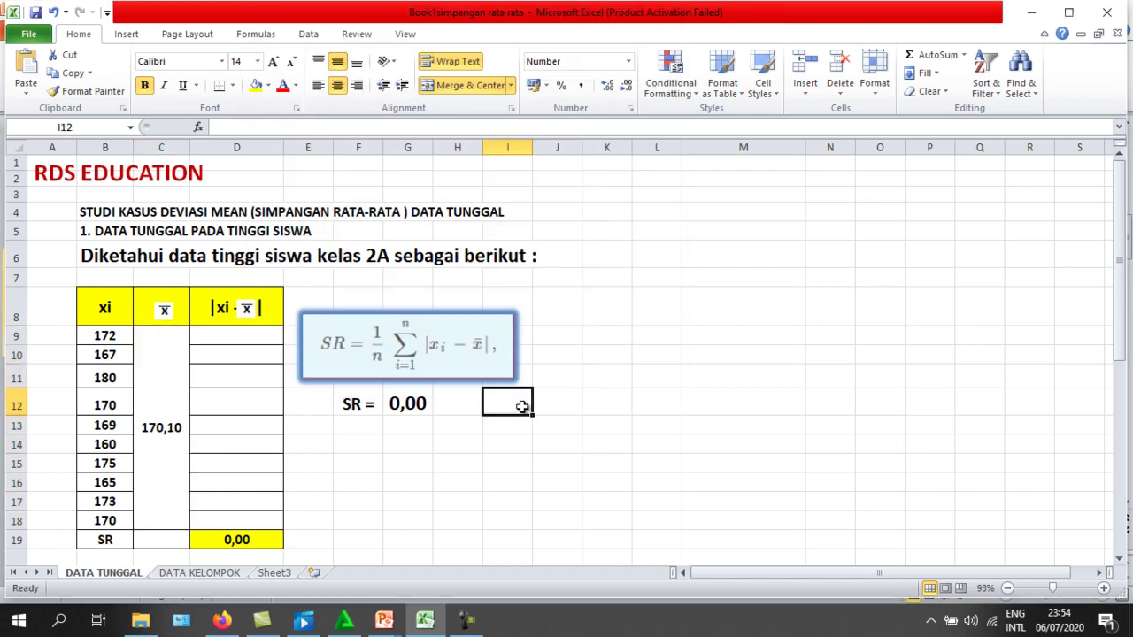
# Step: Enter the absolute deviation formula =ABS(B9-$C$9) in D9, with an absolute reference to the mean
pyautogui.click(170, 427)
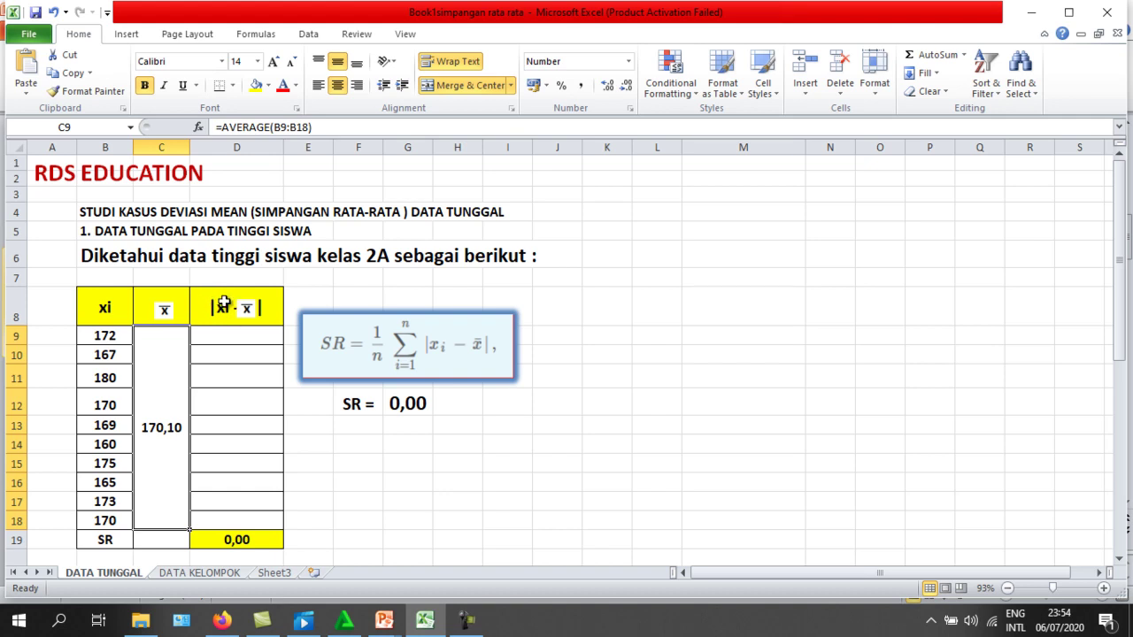
pyautogui.click(239, 334)
pyautogui.write('=')
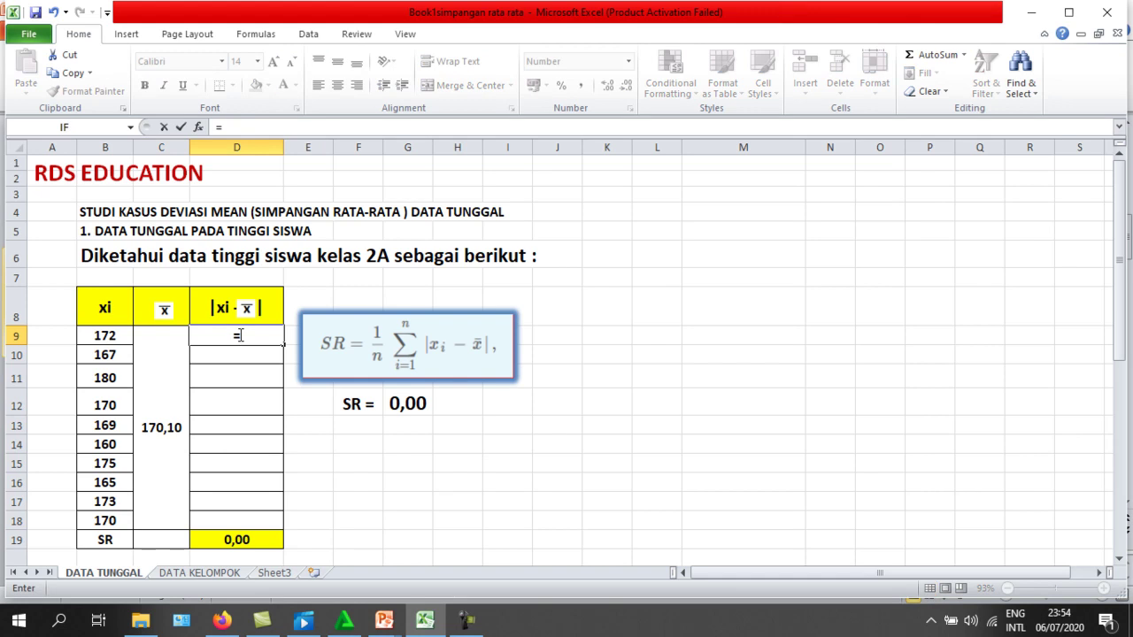
pyautogui.write('a')
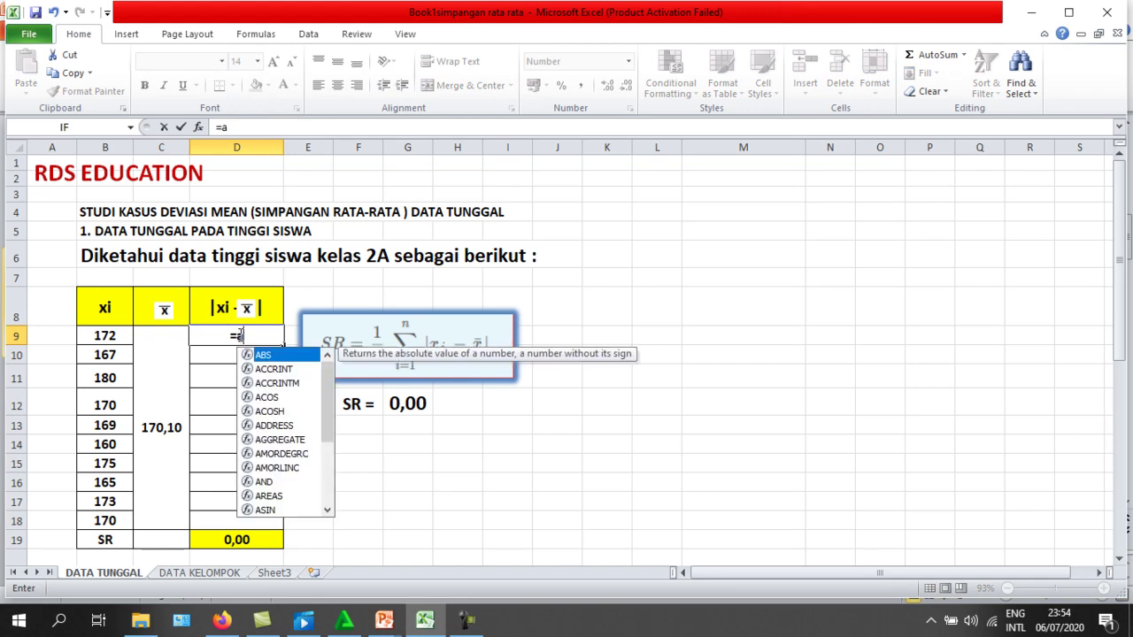
pyautogui.write('bs')
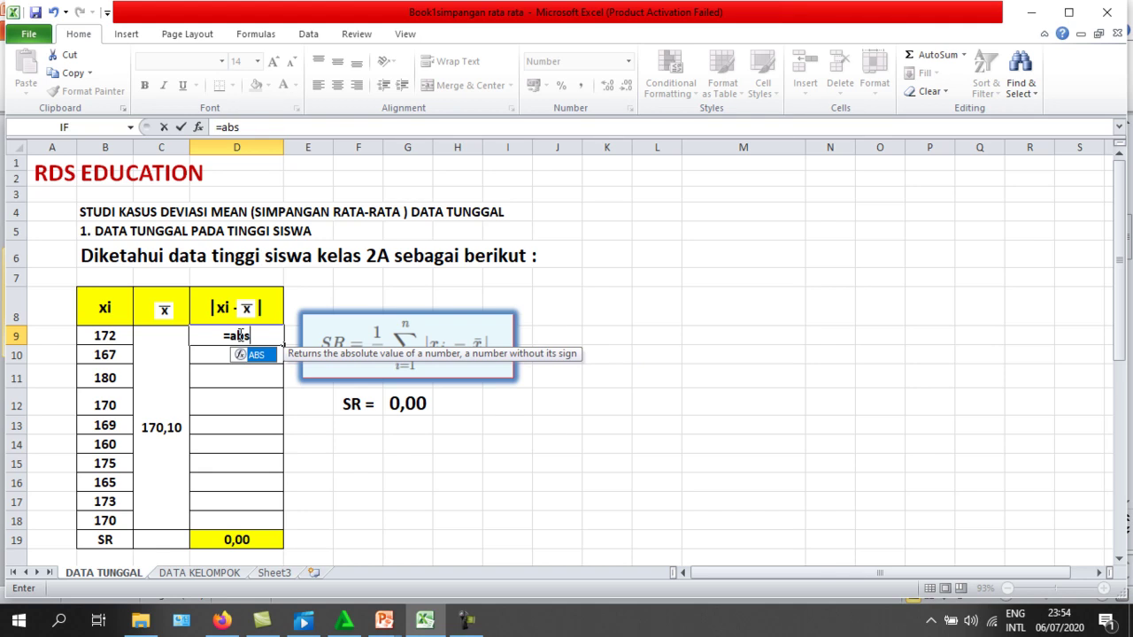
pyautogui.write('(')
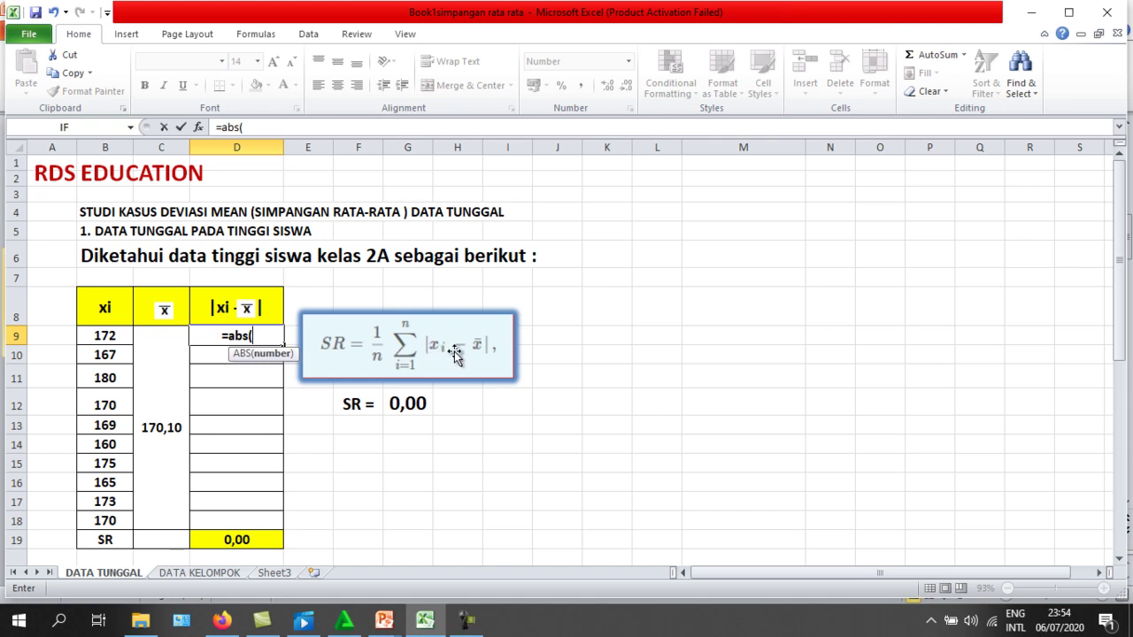
pyautogui.click(101, 334)
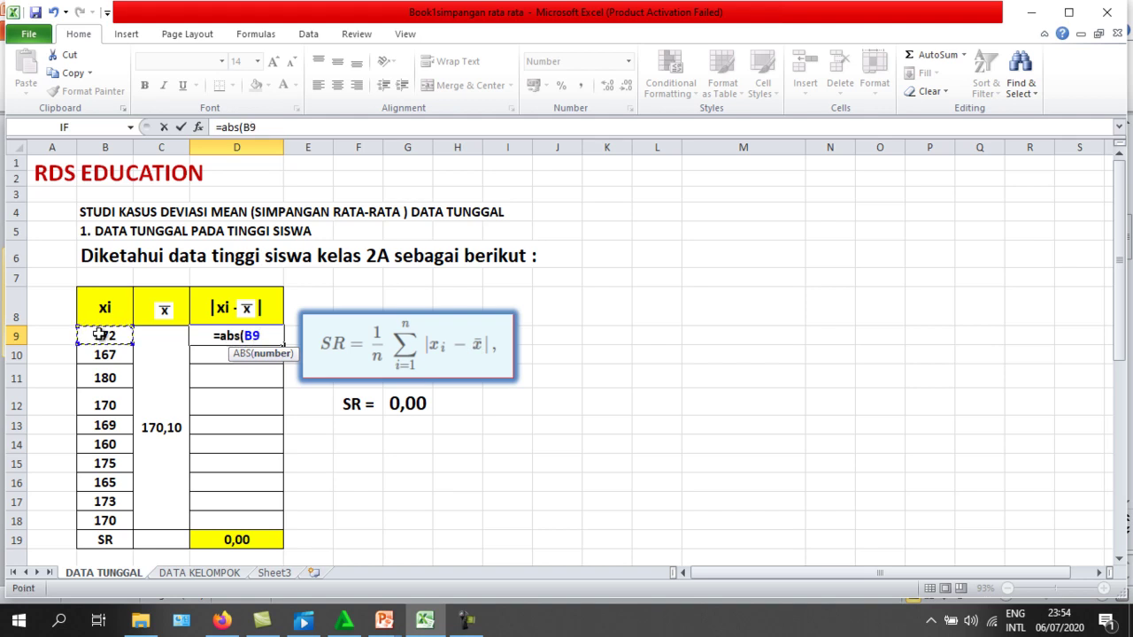
pyautogui.write('-')
pyautogui.click(159, 427)
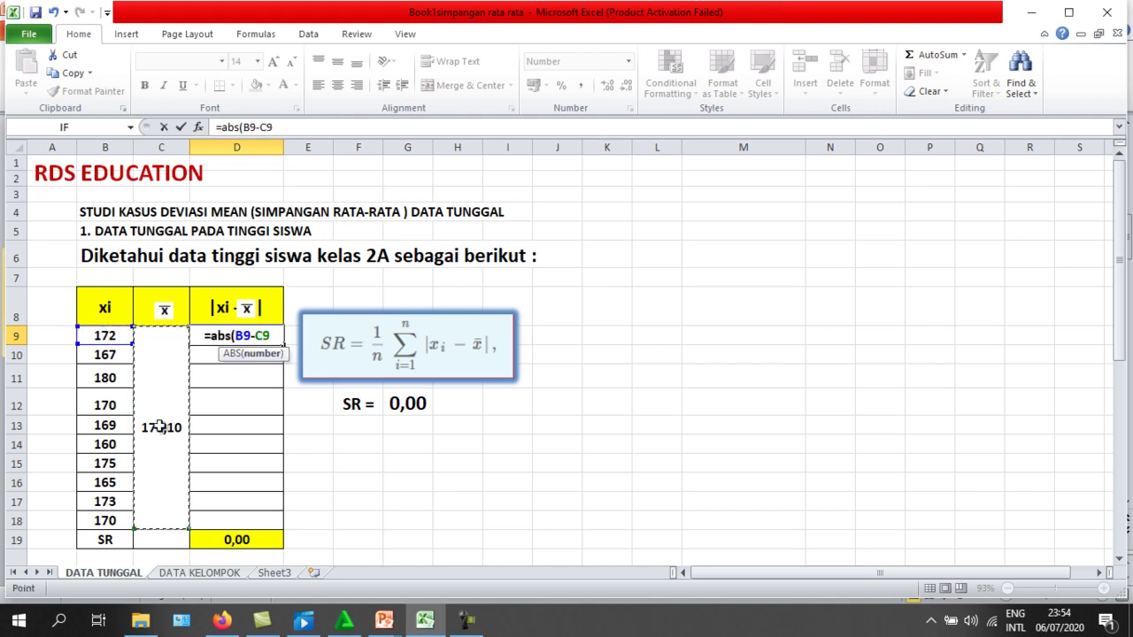
pyautogui.write(')')
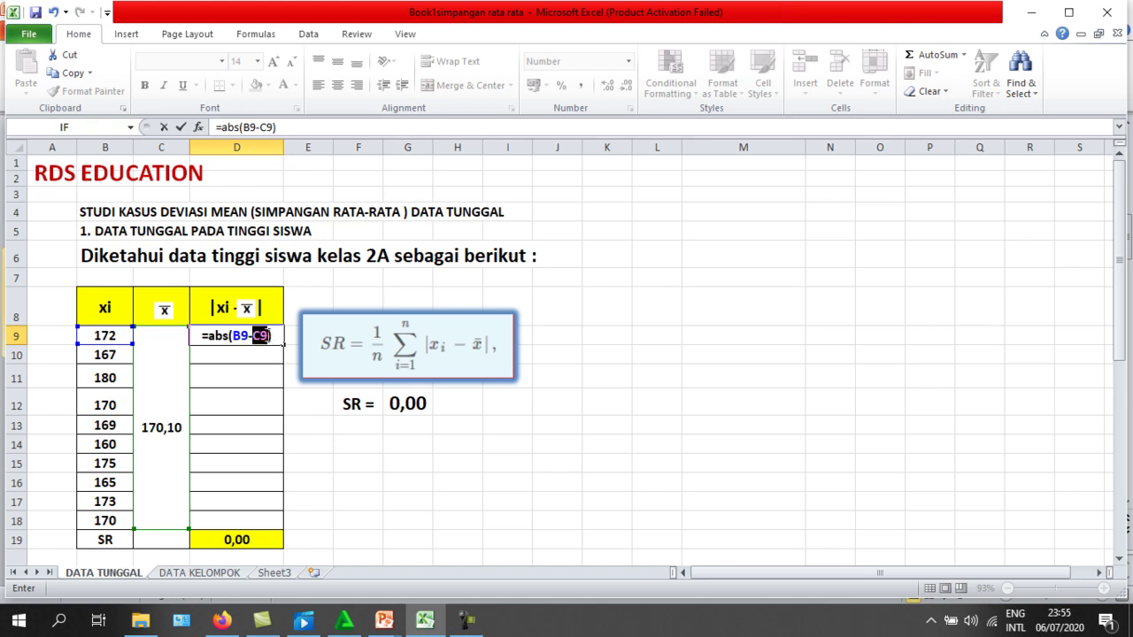
pyautogui.press('F2')
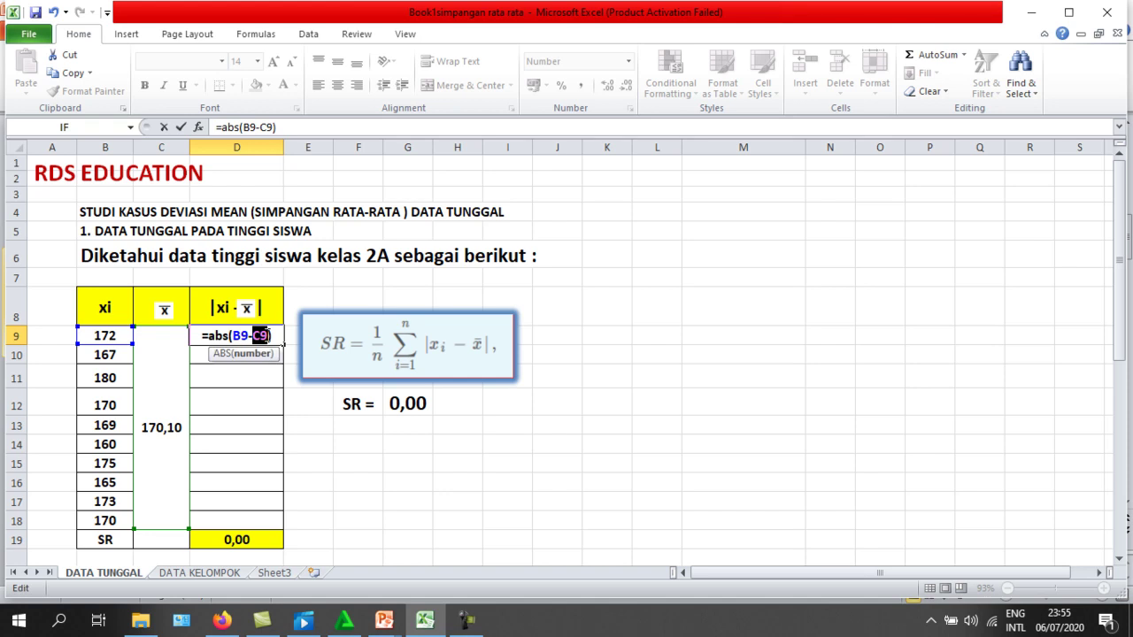
pyautogui.press('F4')
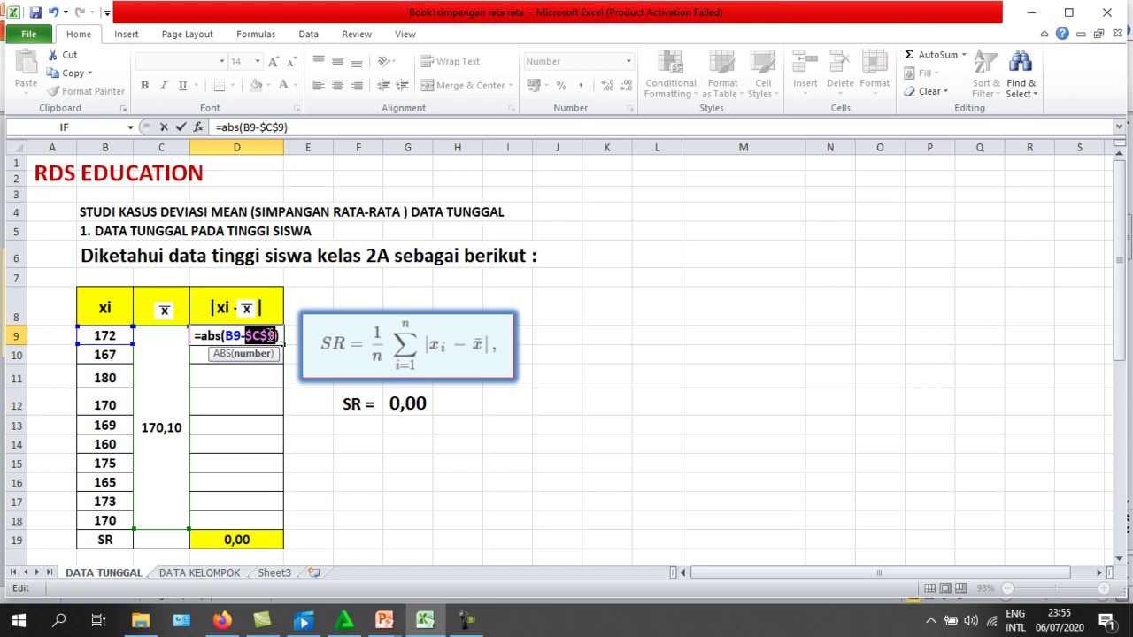
pyautogui.press('Return')
# Step: Fill the absolute deviation formula from D9 down through D18
pyautogui.click(265, 337)
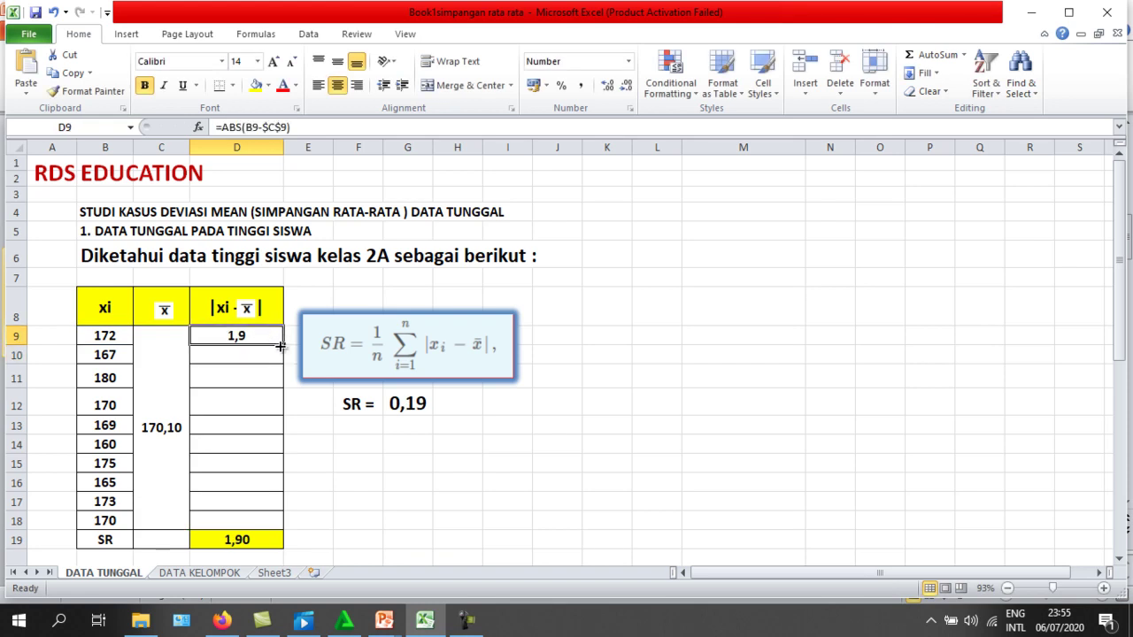
pyautogui.moveTo(283, 347); pyautogui.dragTo(281, 526)
pyautogui.click(390, 501)
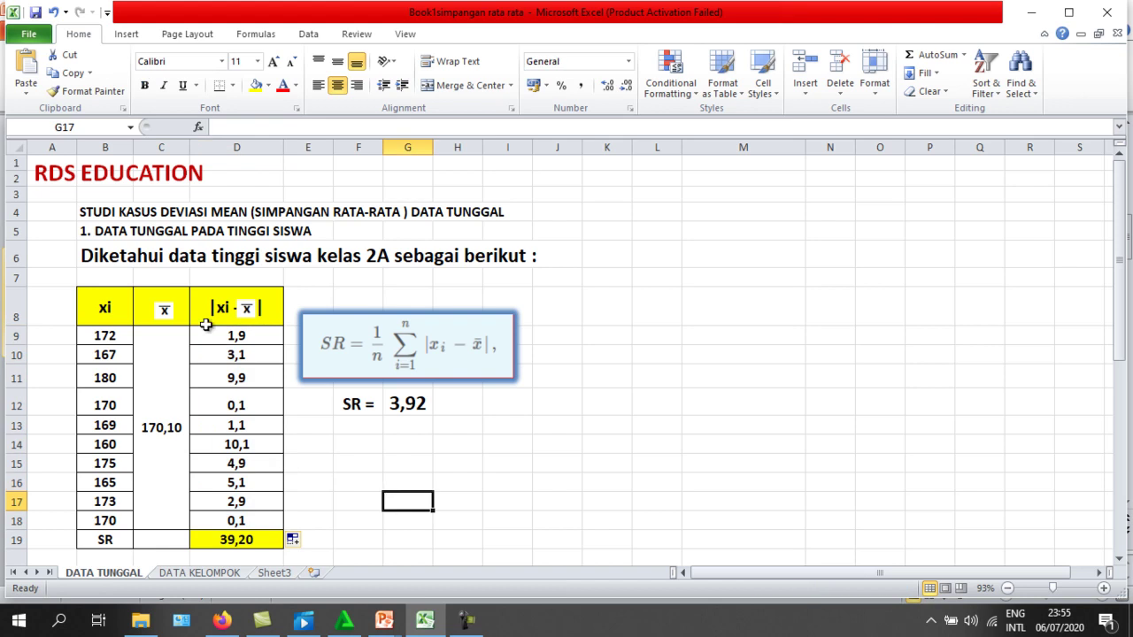
# Step: Clear the existing SR result from cell G12
pyautogui.click(408, 405)
pyautogui.press('Delete')
pyautogui.click(392, 448)
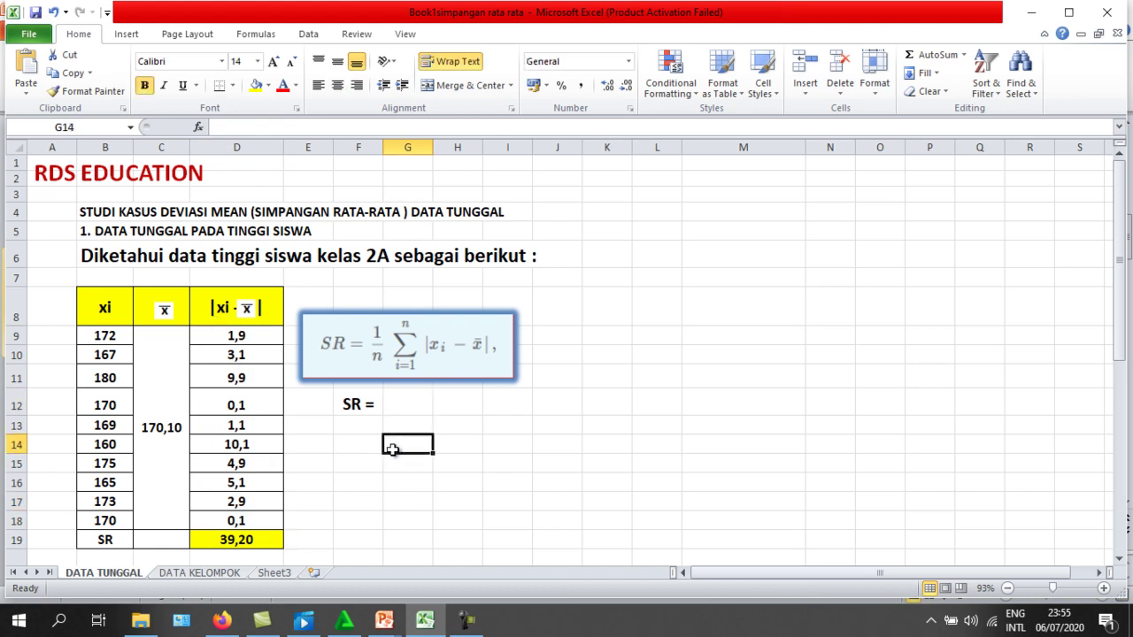
pyautogui.click(400, 405)
pyautogui.click(349, 426)
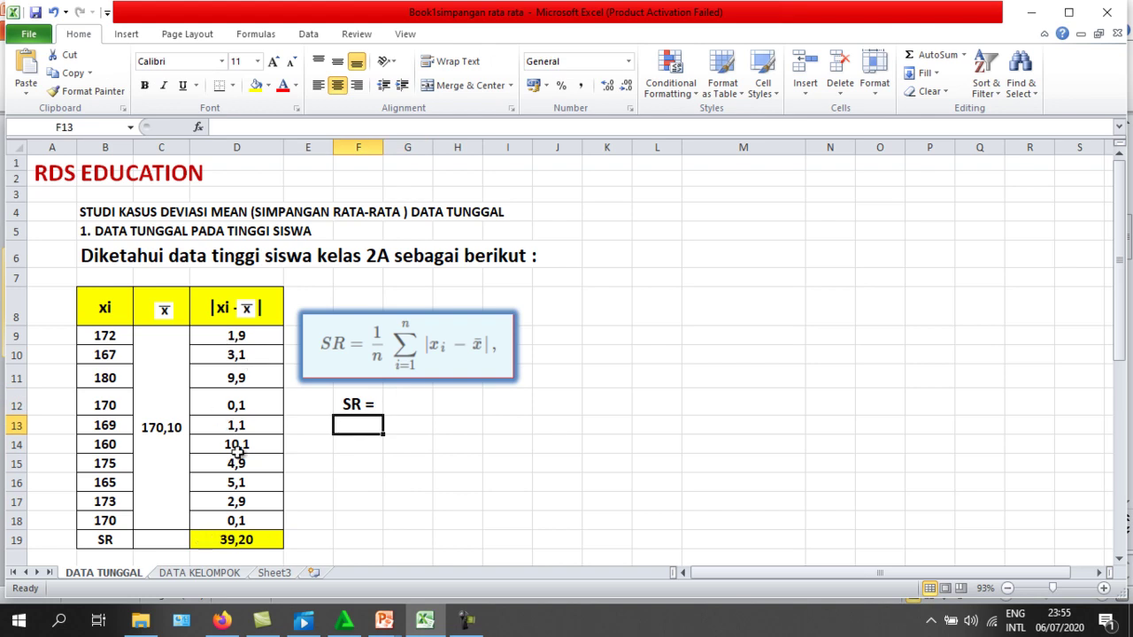
# Step: Calculate the plain difference between the second height and the mean in F14 with =B10-C9
pyautogui.click(223, 539)
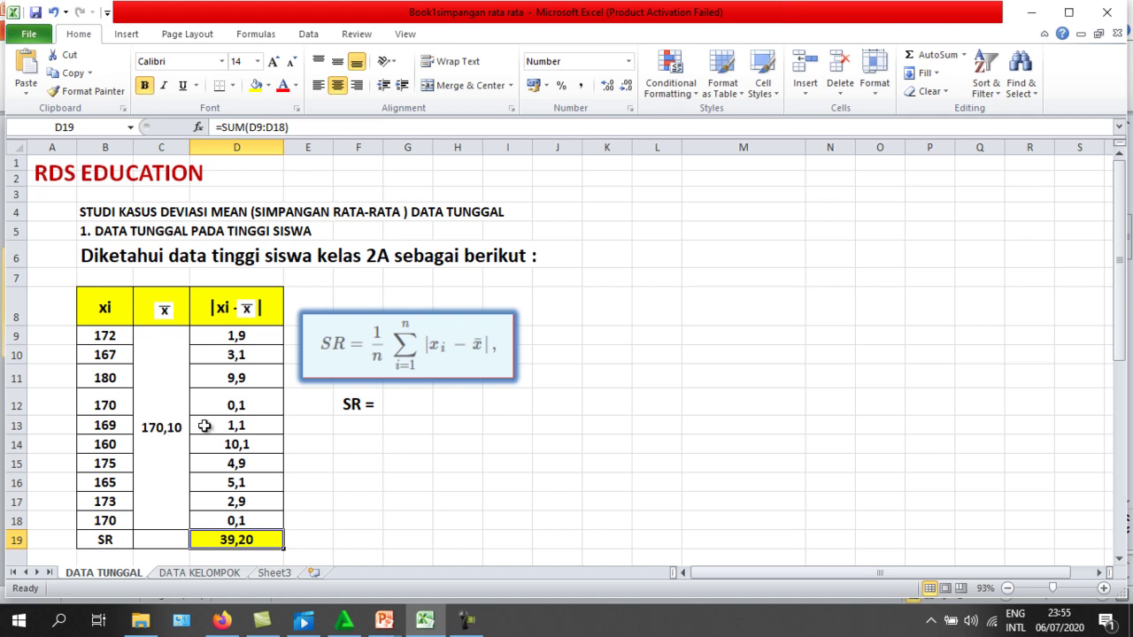
pyautogui.click(368, 445)
pyautogui.write('=')
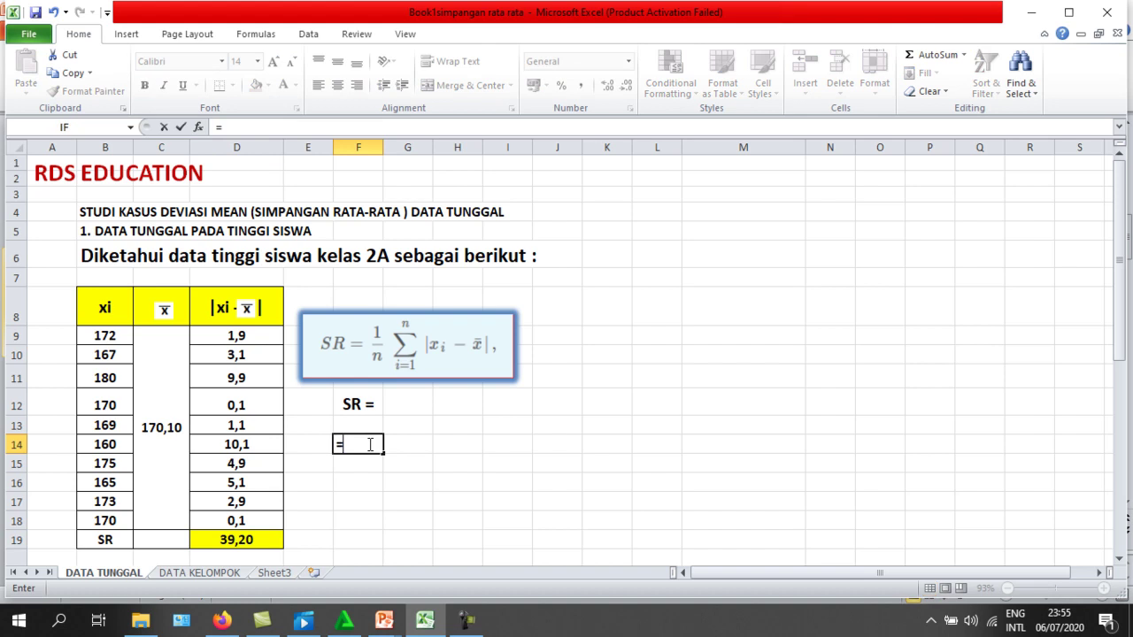
pyautogui.click(113, 354)
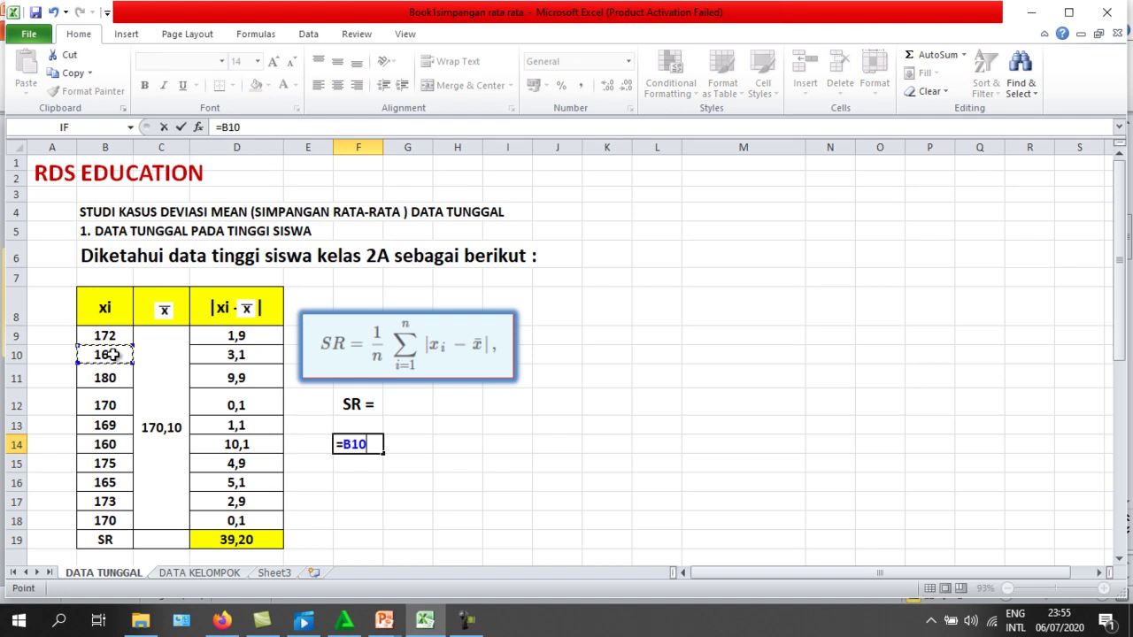
pyautogui.write('-')
pyautogui.click(160, 425)
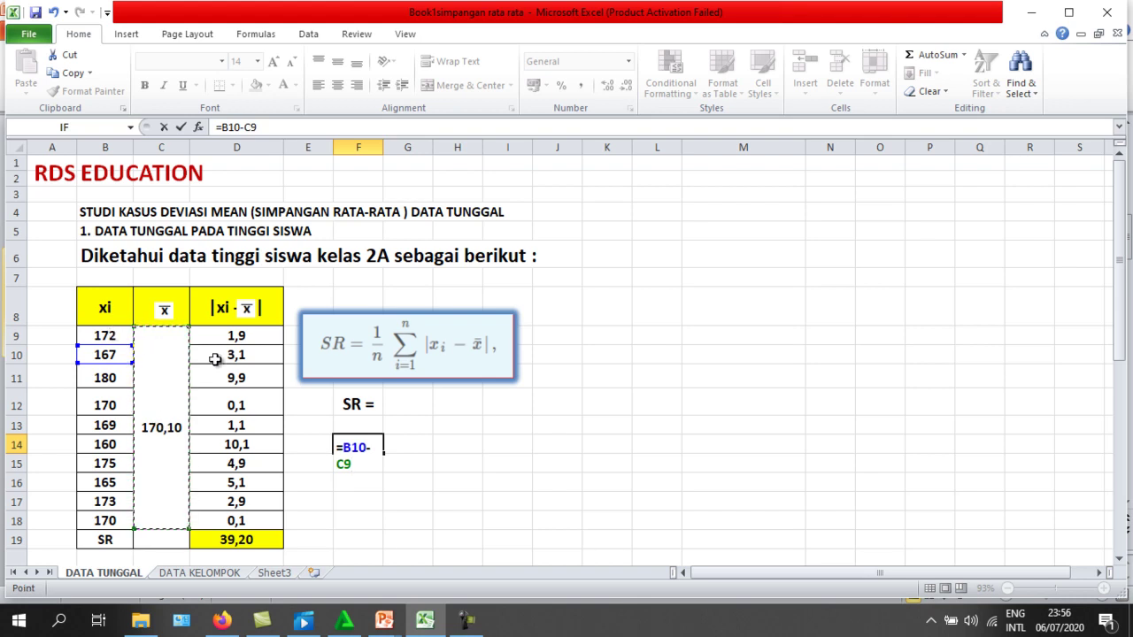
pyautogui.press('Return')
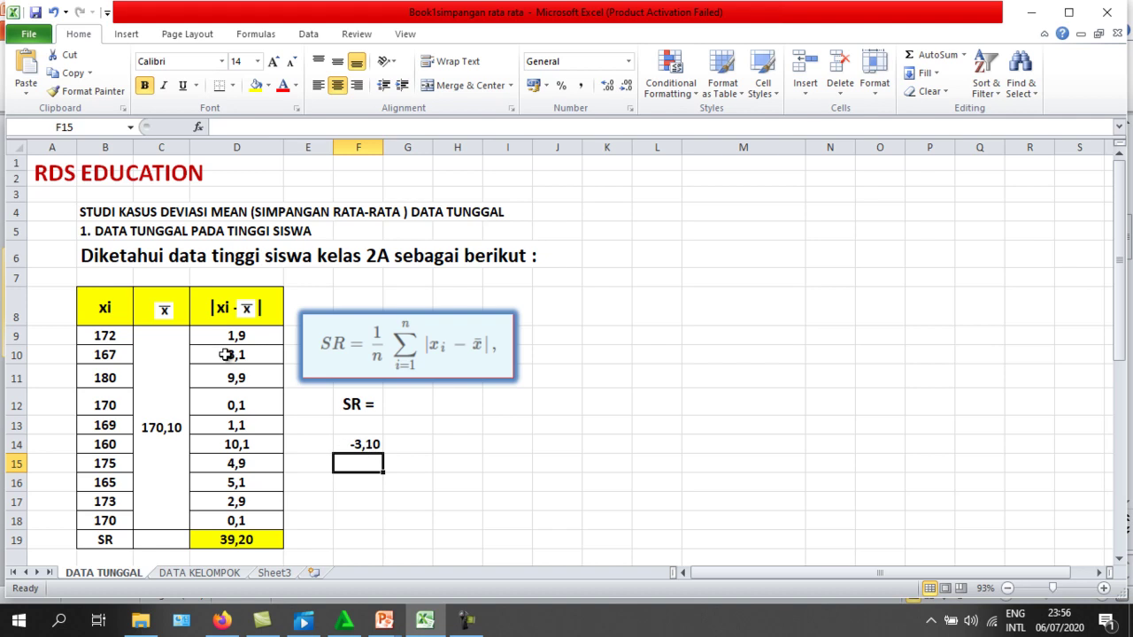
# Step: Delete the trial difference formula from cell F14
pyautogui.click(358, 443)
pyautogui.press('Delete')
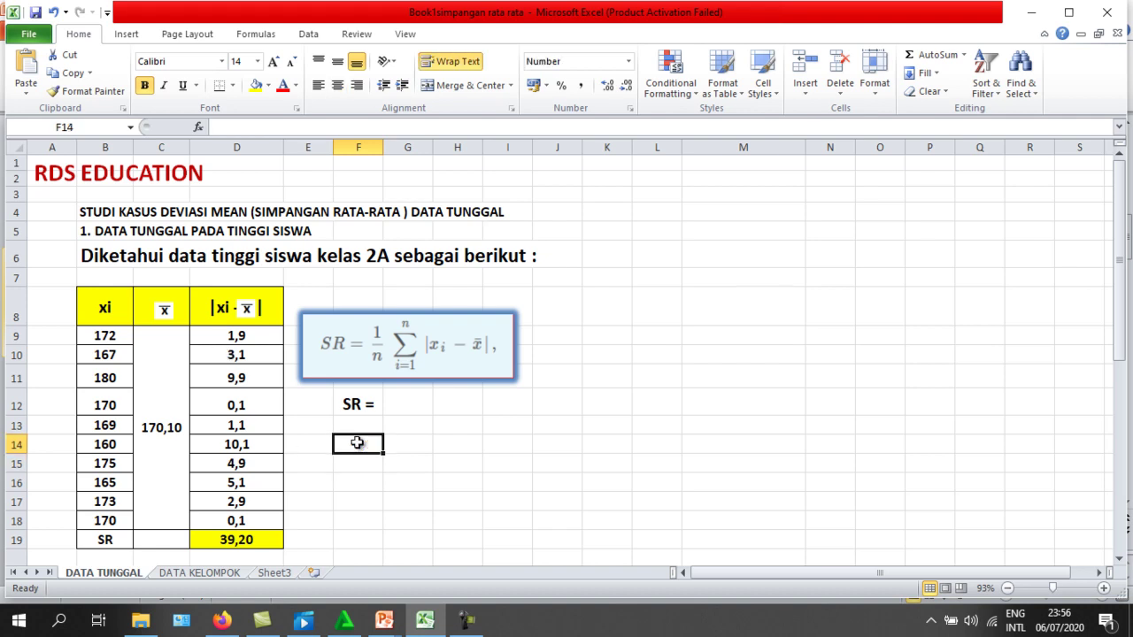
pyautogui.press('Left')
# Step: Clear the SR label from cell B19 in the table's total row and reselect that cell
pyautogui.click(404, 405)
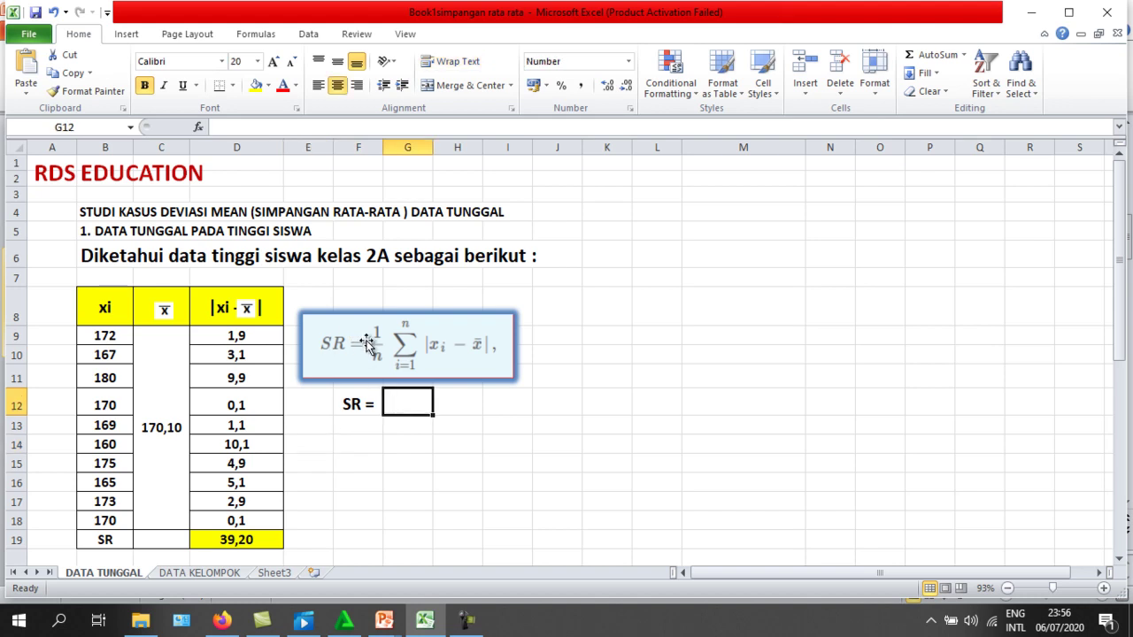
pyautogui.click(104, 540)
pyautogui.press('Delete')
pyautogui.click(466, 467)
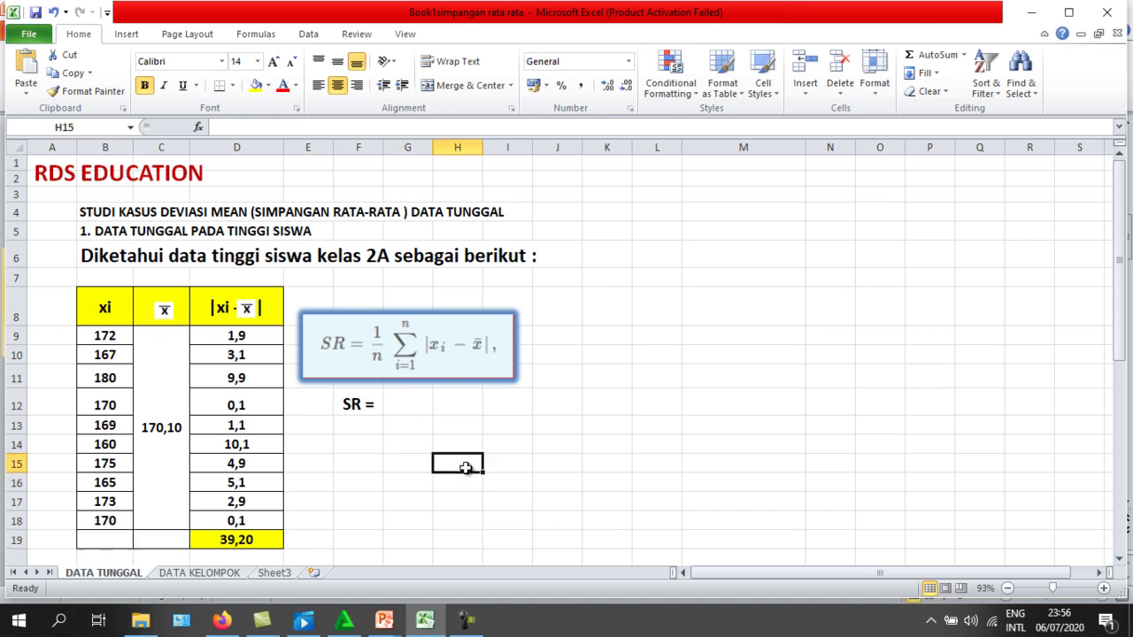
pyautogui.click(106, 539)
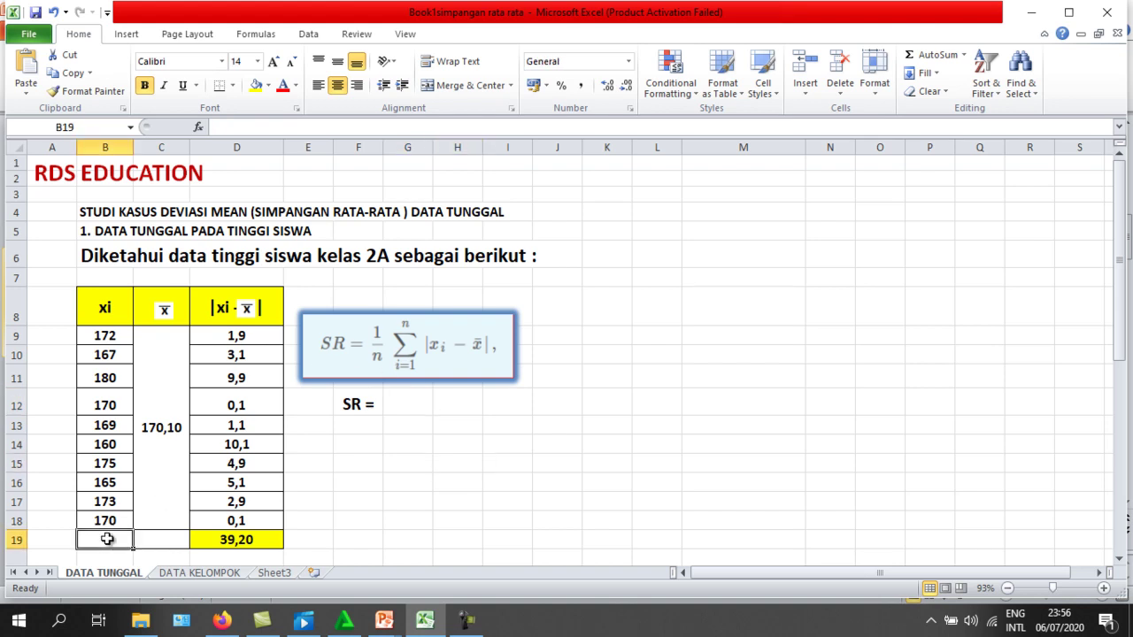
# Step: Label the table's total row in cell B19 as JUMLAH
pyautogui.write('JUMLAH')
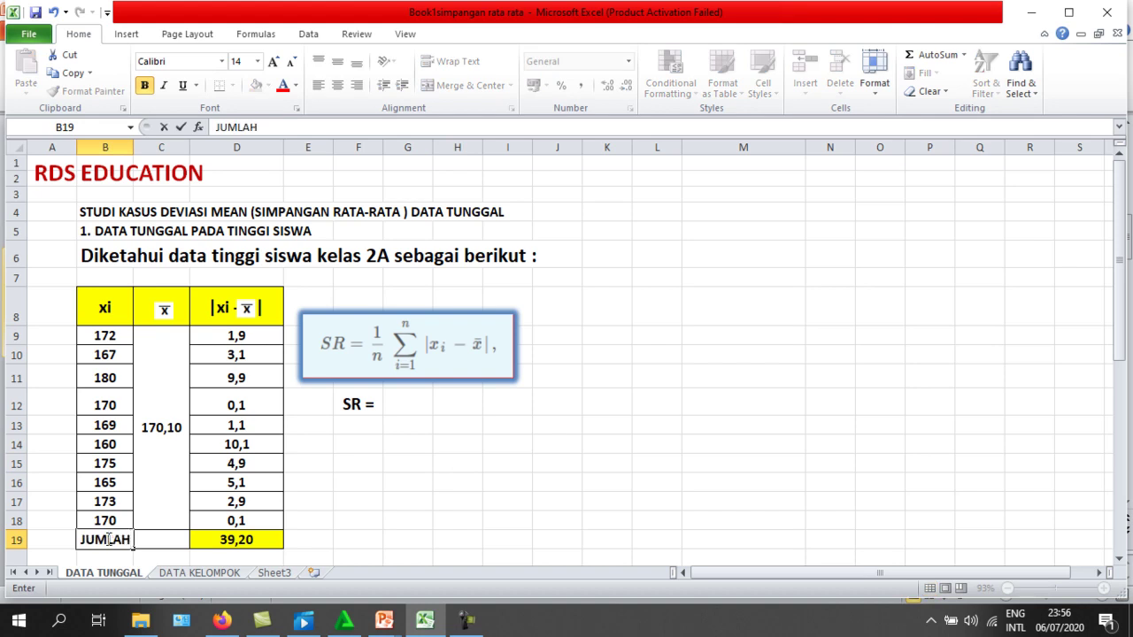
pyautogui.click(437, 482)
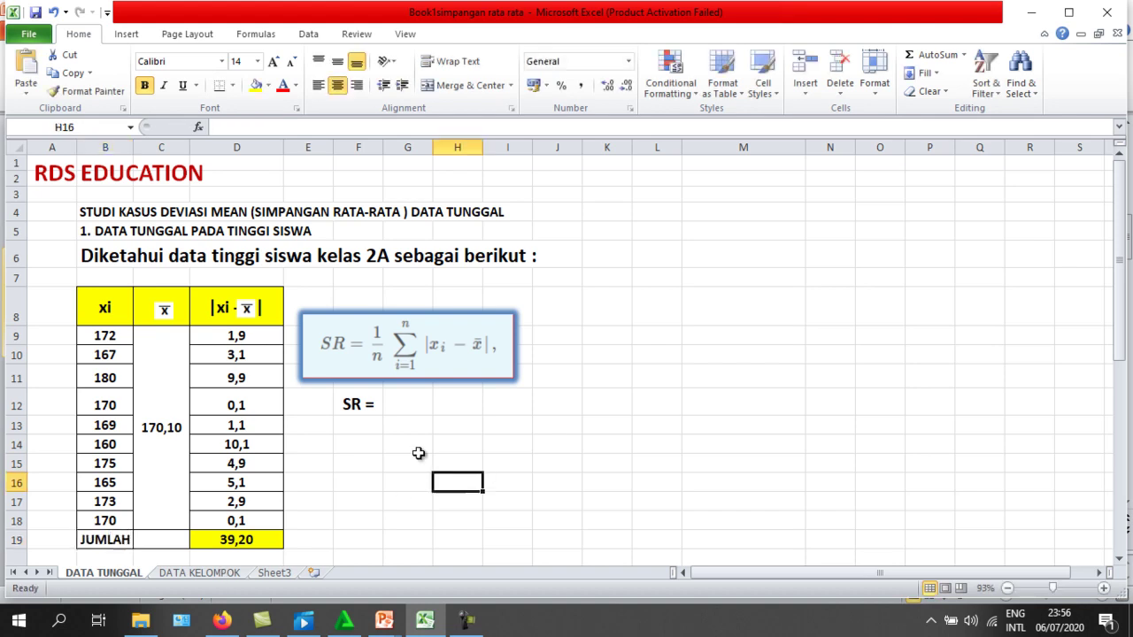
# Step: Calculate the mean deviation in G12 by dividing the total of absolute deviations by the ten data points with =D19/10
pyautogui.click(409, 402)
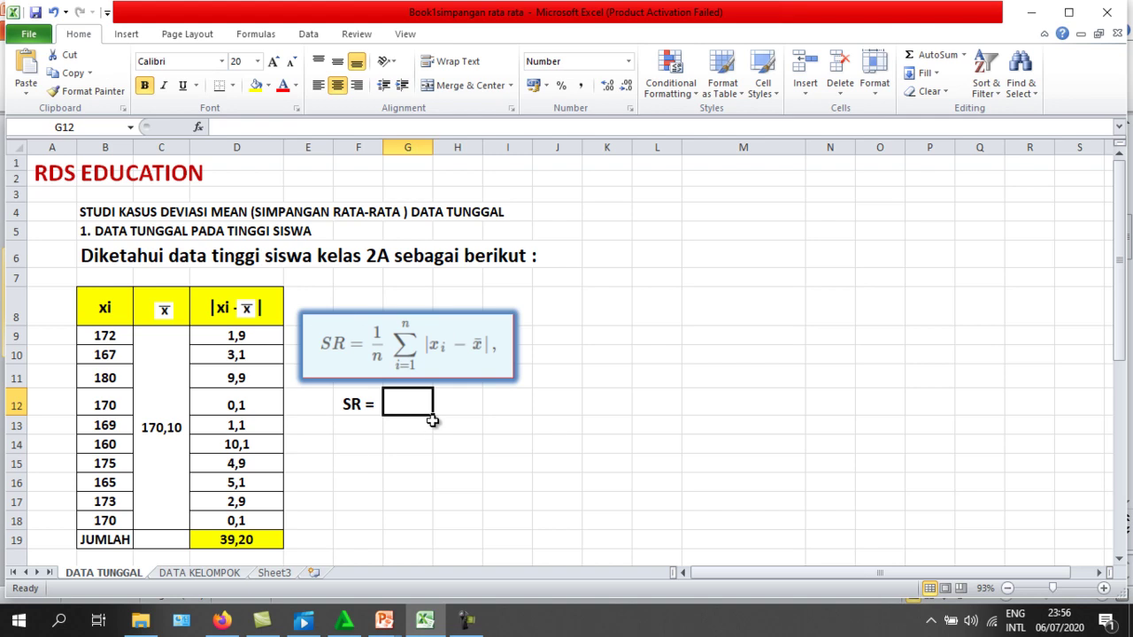
pyautogui.write('=')
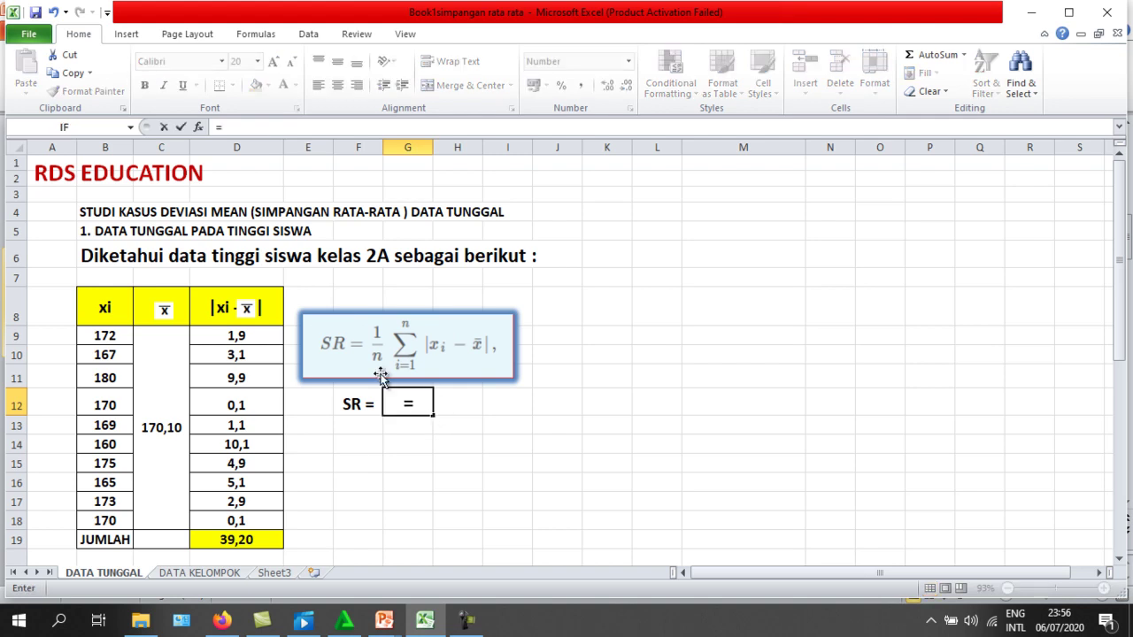
pyautogui.click(236, 544)
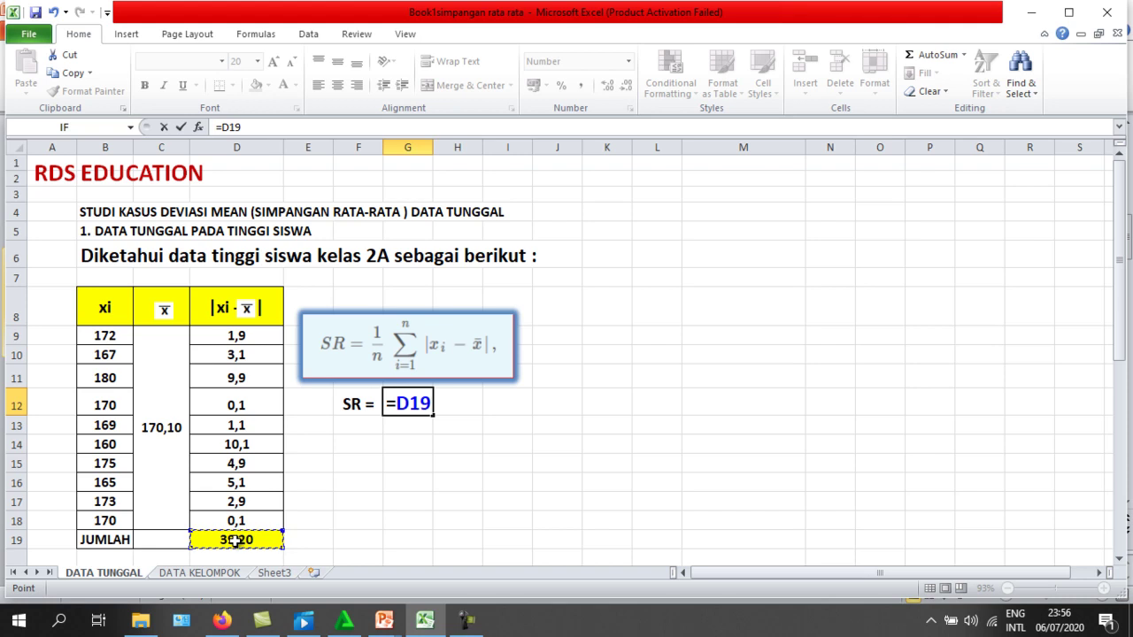
pyautogui.write('/')
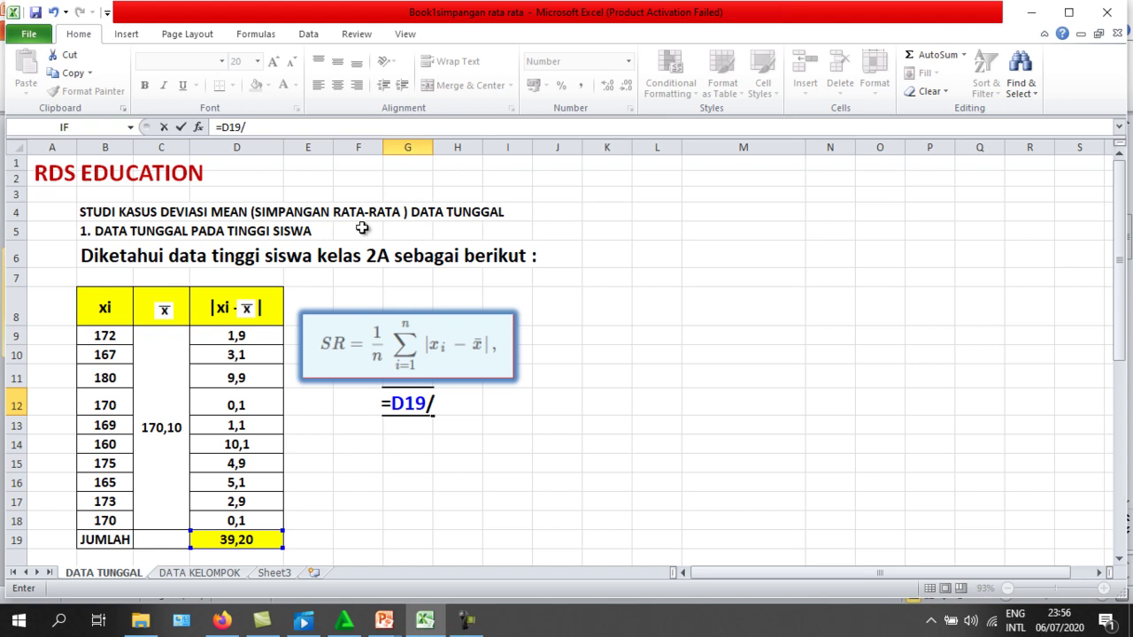
pyautogui.write('10')
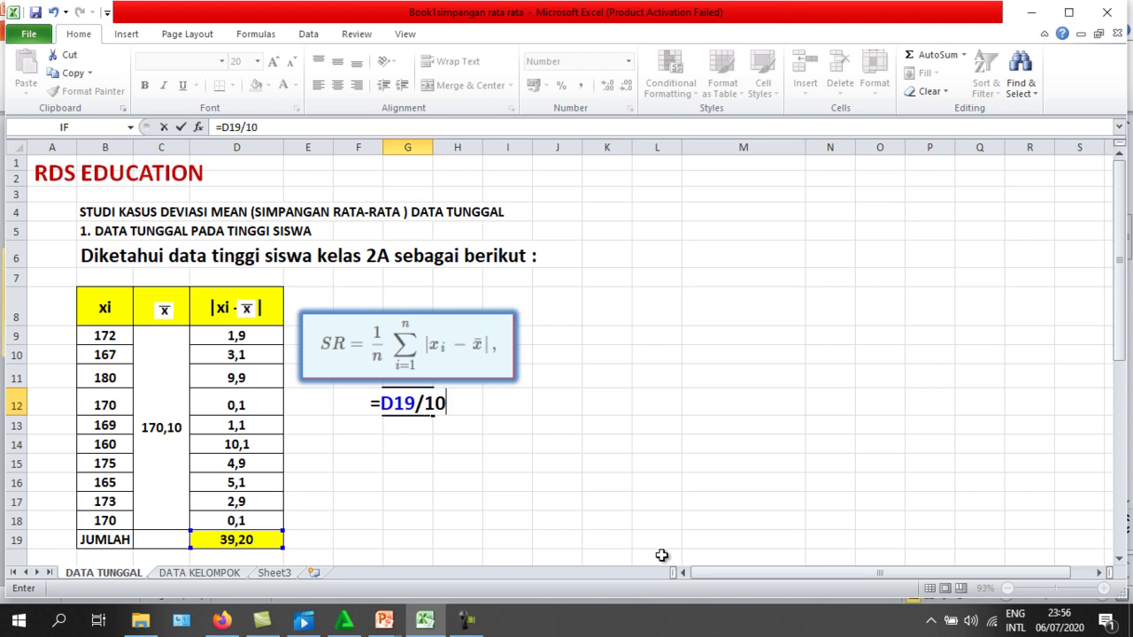
pyautogui.press('Return')
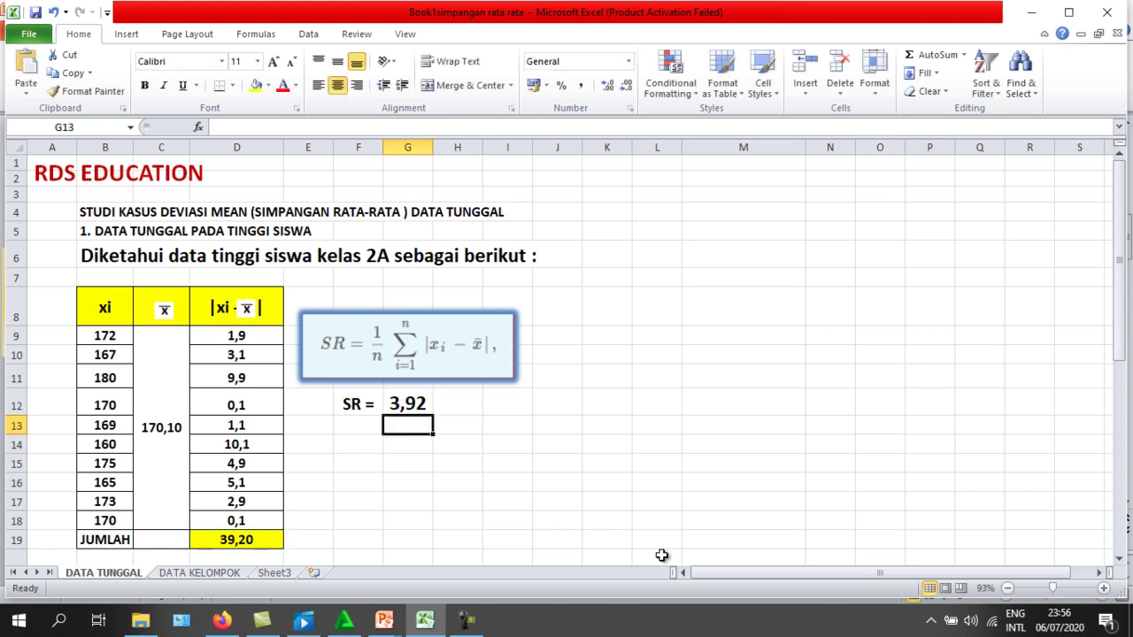
pyautogui.click(476, 485)
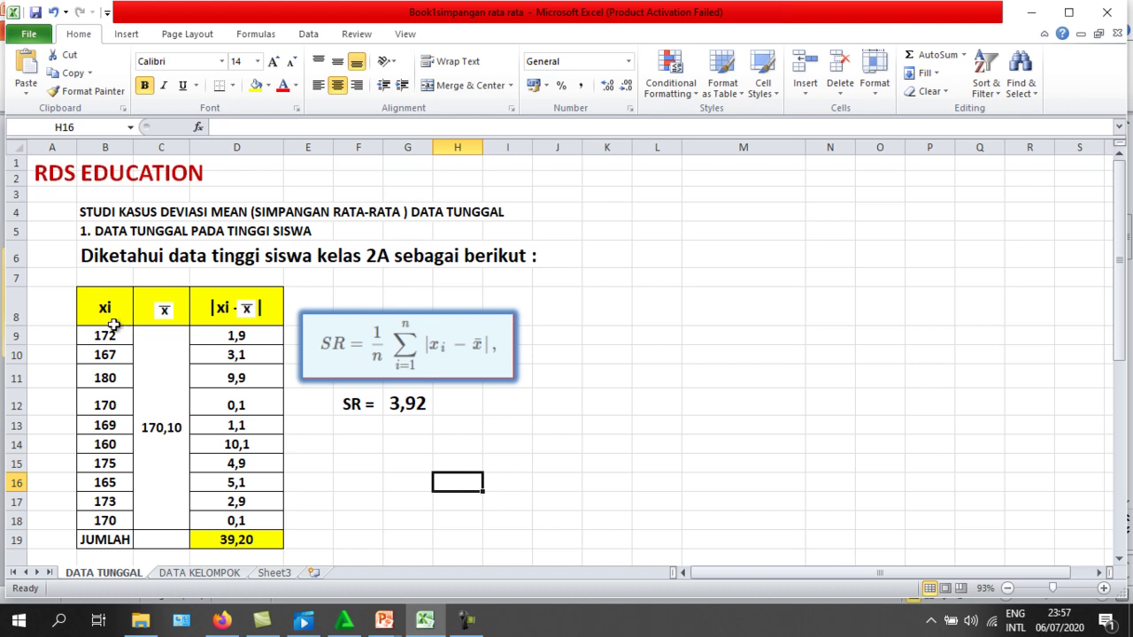
pyautogui.click(102, 379)
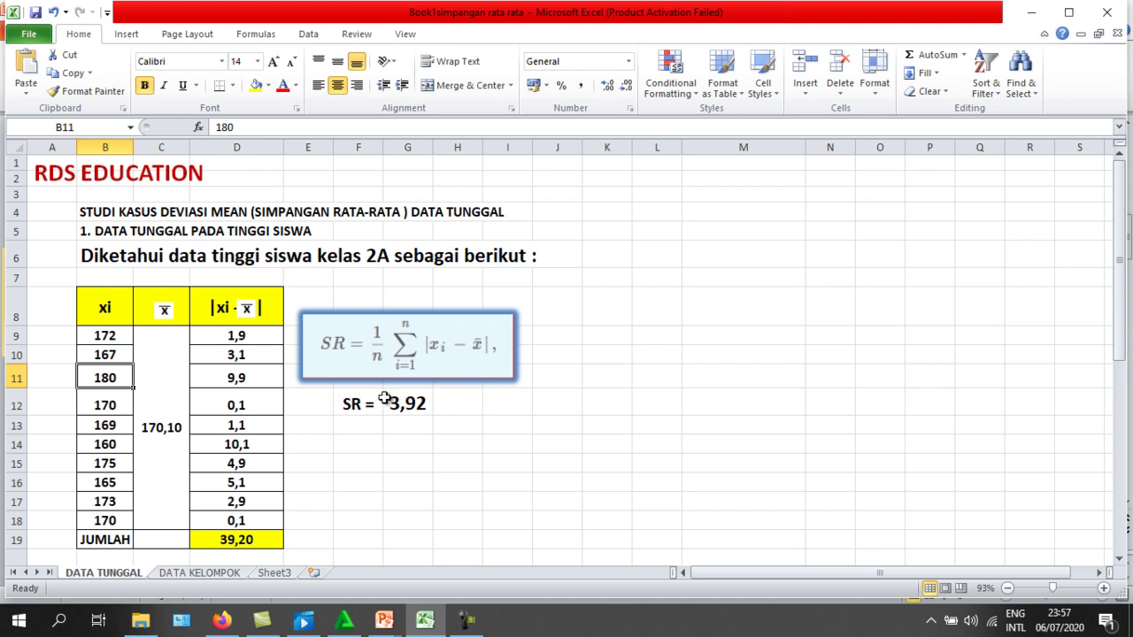
pyautogui.click(469, 424)
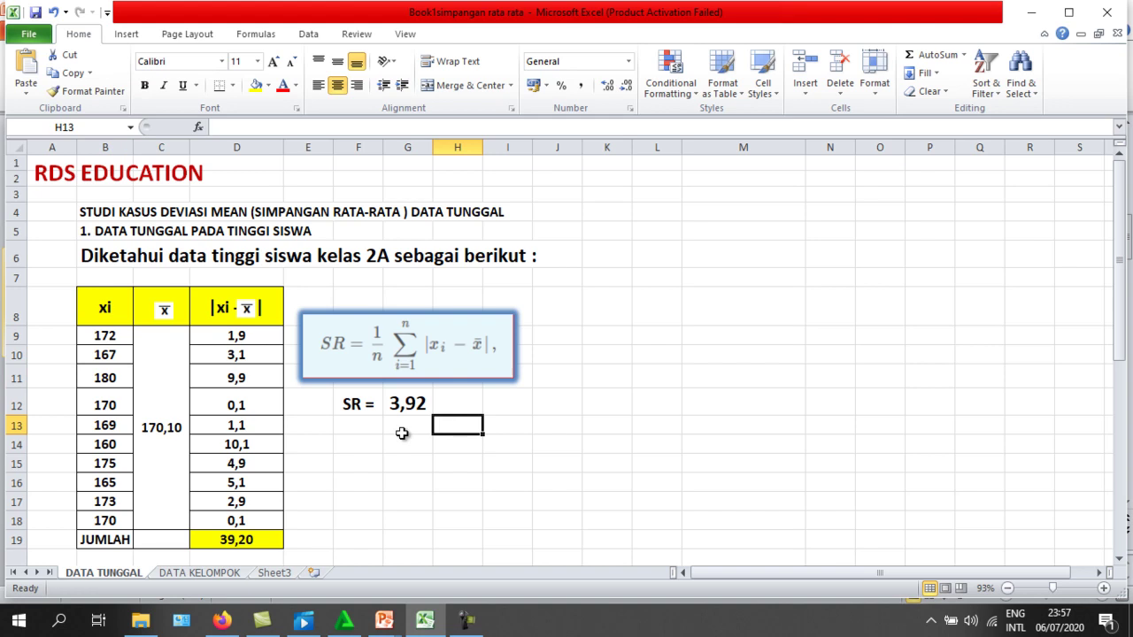